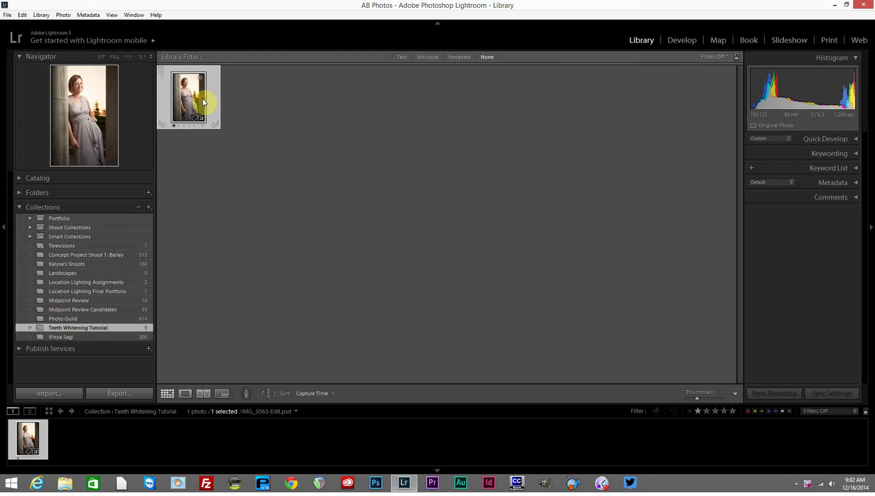
Enlarge the portrait IMG_5063-Edit.psd in Loupe view and switch to the Develop module.
left_click(185, 396)
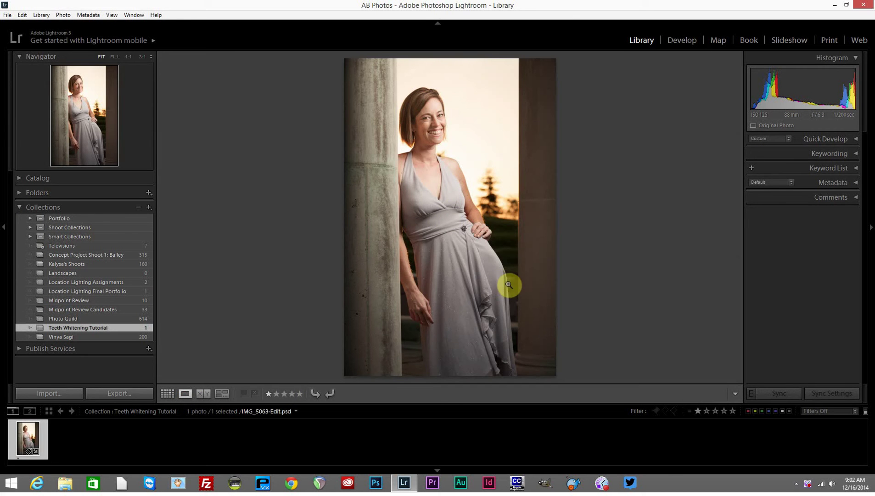
left_click(683, 42)
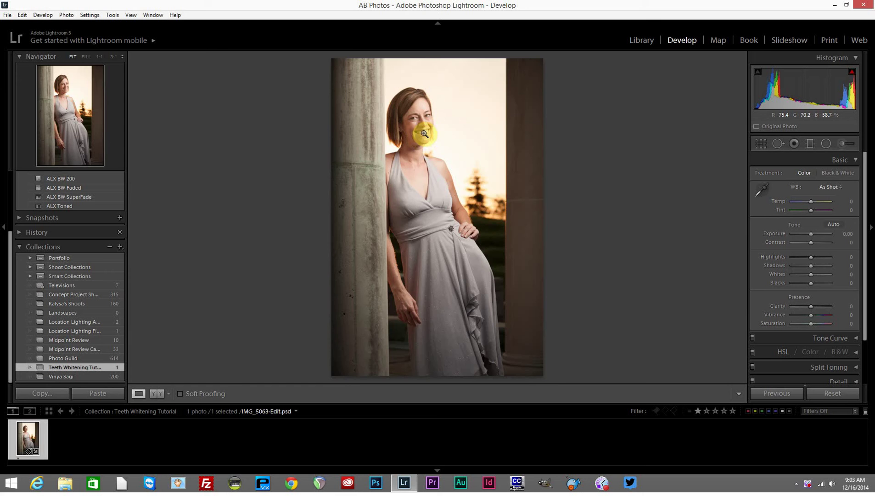
Zoom the portrait to 3:1 on the woman's mouth and pan so the teeth fill the view.
left_click_drag(423, 133, 403, 240)
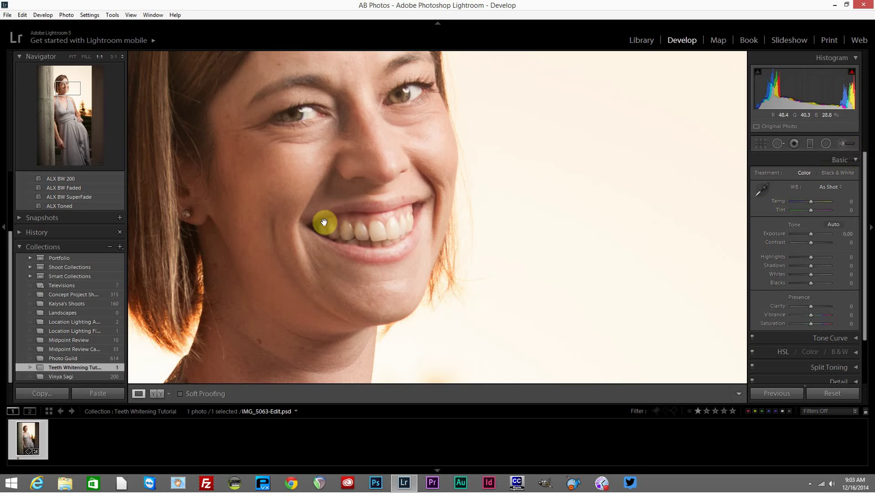
left_click(393, 249)
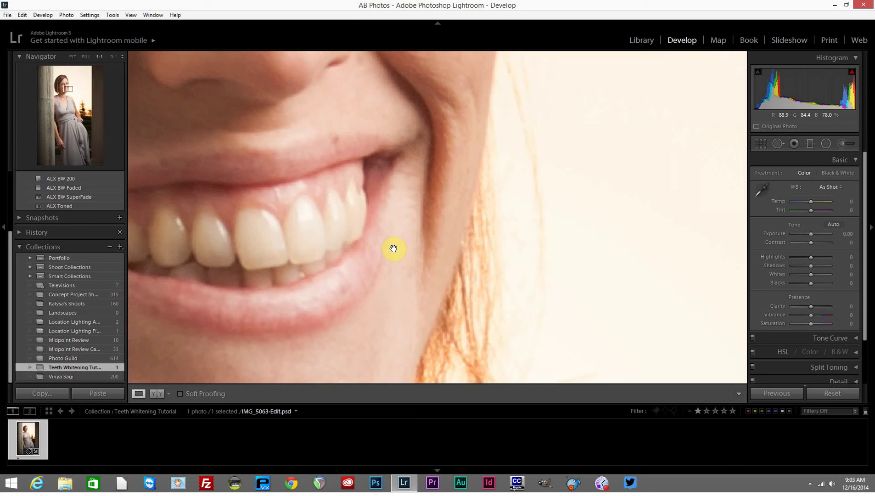
left_click(393, 248)
left_click(393, 248)
left_click(394, 248)
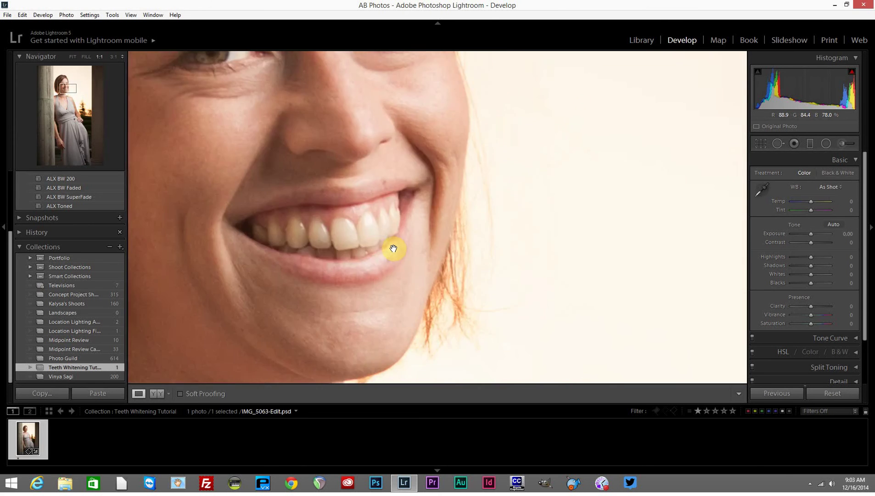
left_click(393, 248)
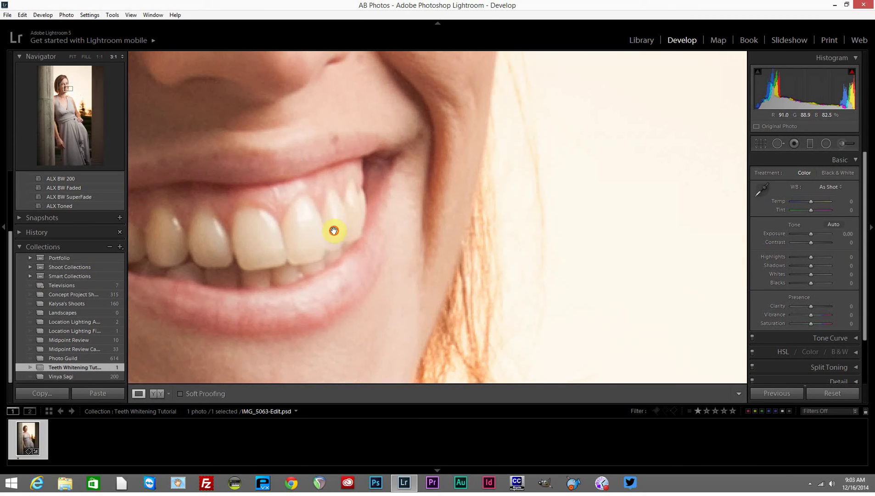
left_click_drag(334, 230, 461, 215)
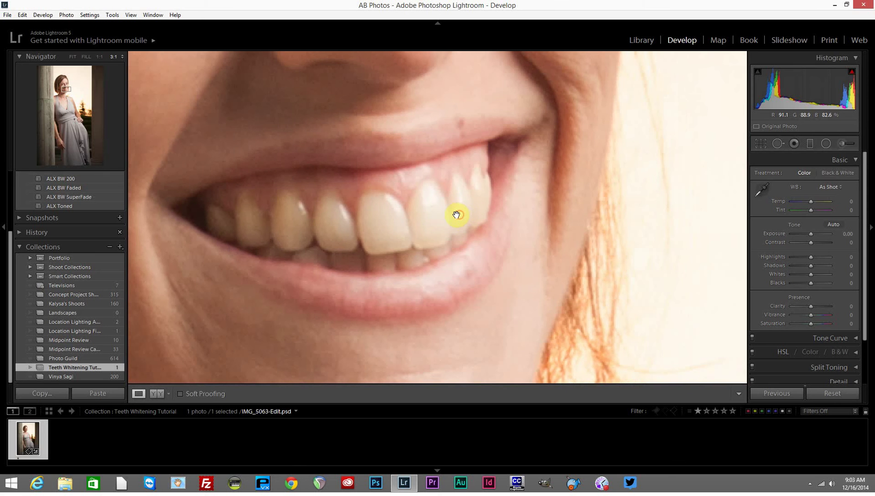
Open the Adjustment Brush panel and reframe the teeth, closing and reopening the panel once.
left_click(847, 144)
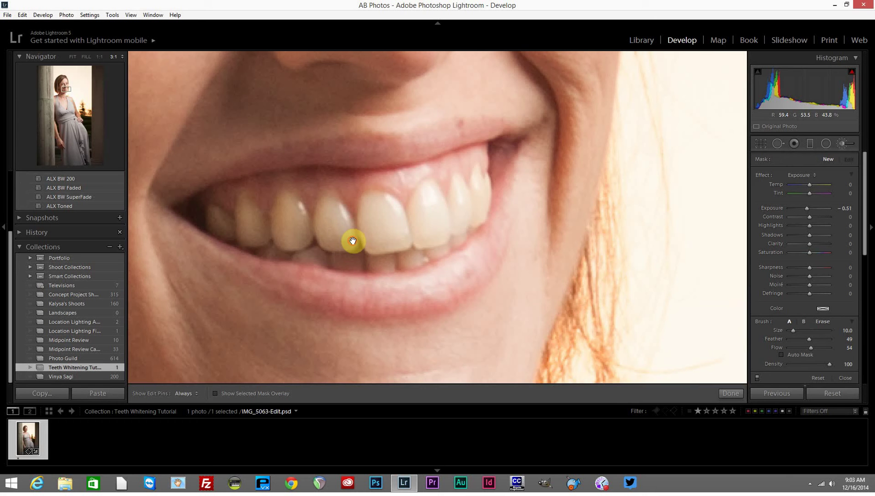
mouse_move(354, 240)
left_mouse_down()
mouse_move(448, 233)
mouse_move(333, 237)
mouse_move(340, 239)
left_mouse_up()
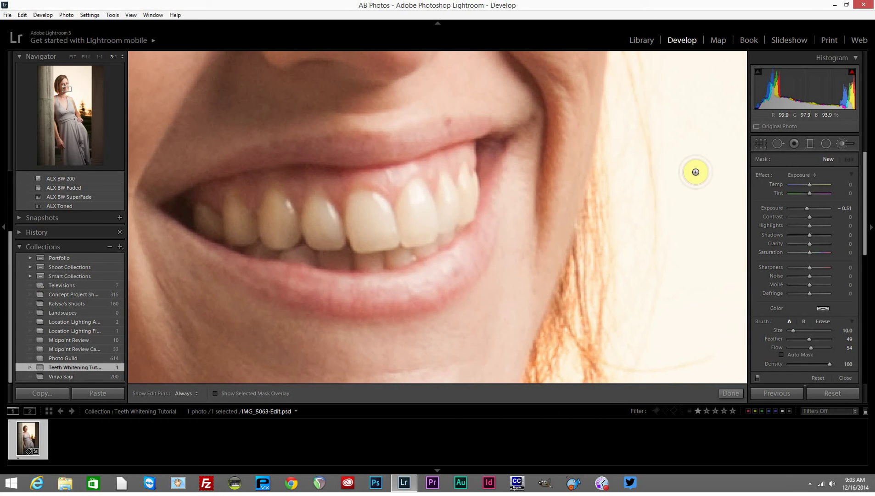
left_click(850, 144)
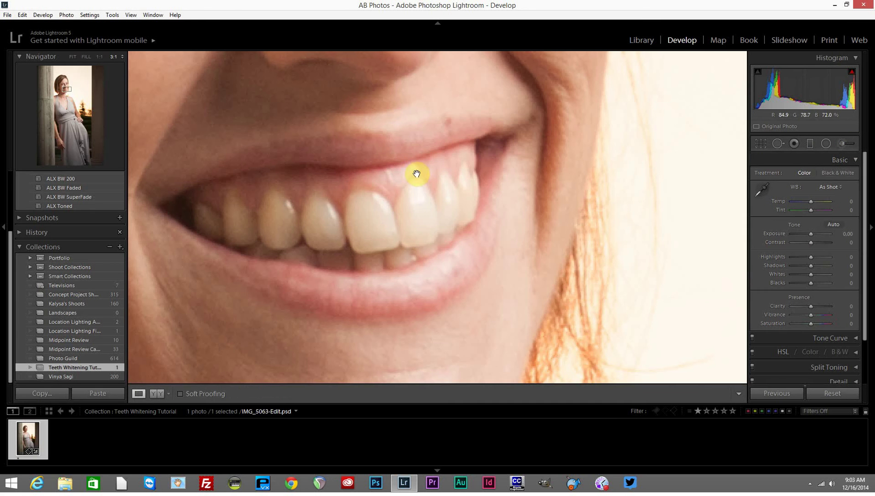
left_click_drag(391, 217, 416, 212)
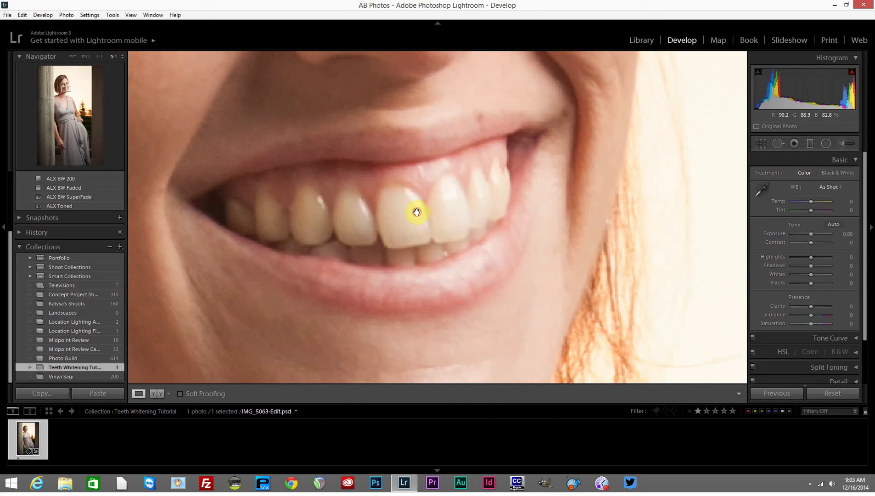
left_click(849, 145)
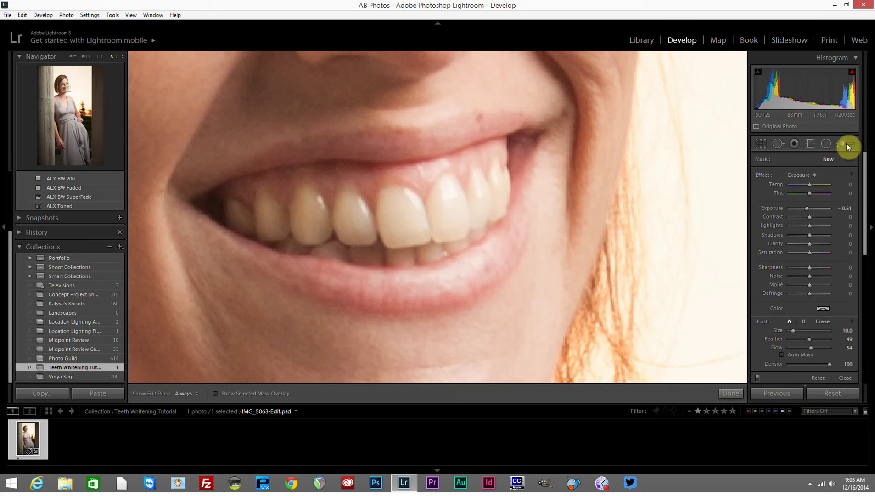
Apply the Teeth Whitening brush effect preset, giving Exposure 0.40 and Saturation −60.
left_click(815, 176)
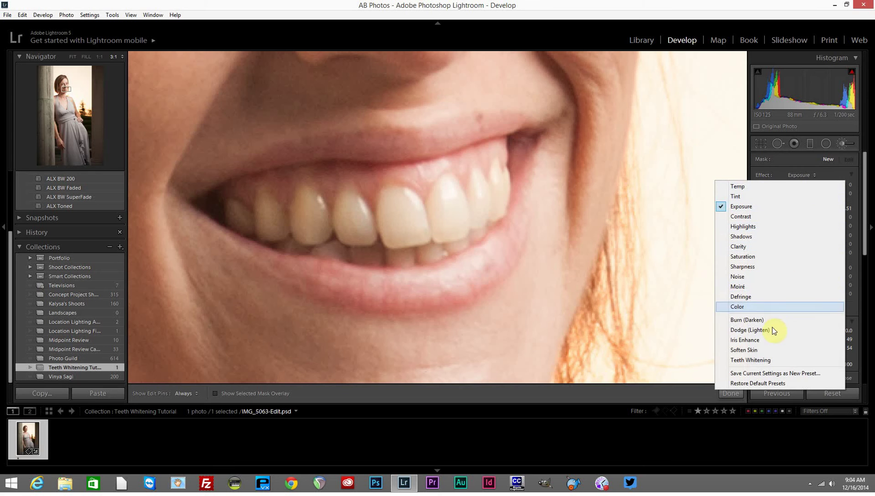
left_click(745, 361)
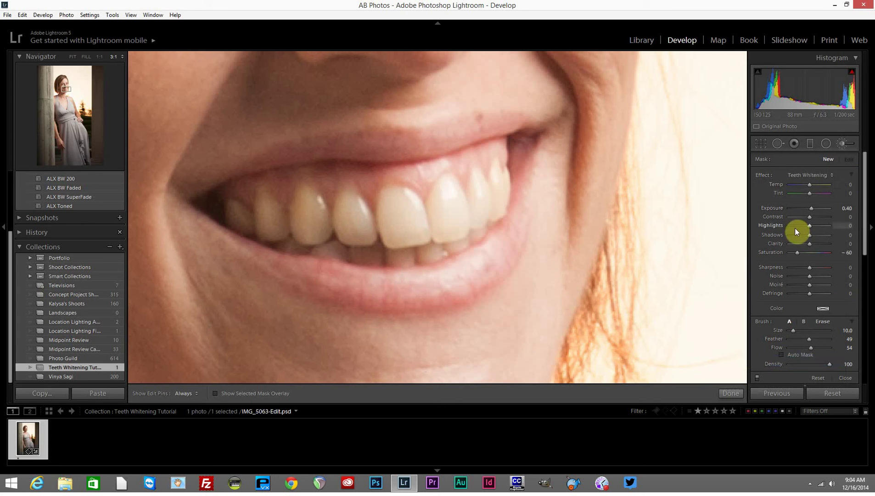
left_click_drag(866, 221, 861, 236)
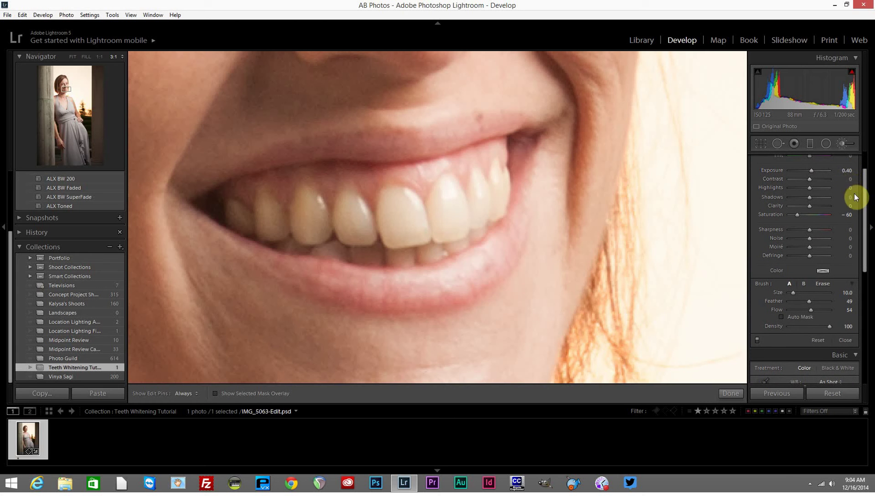
left_click_drag(866, 201, 866, 207)
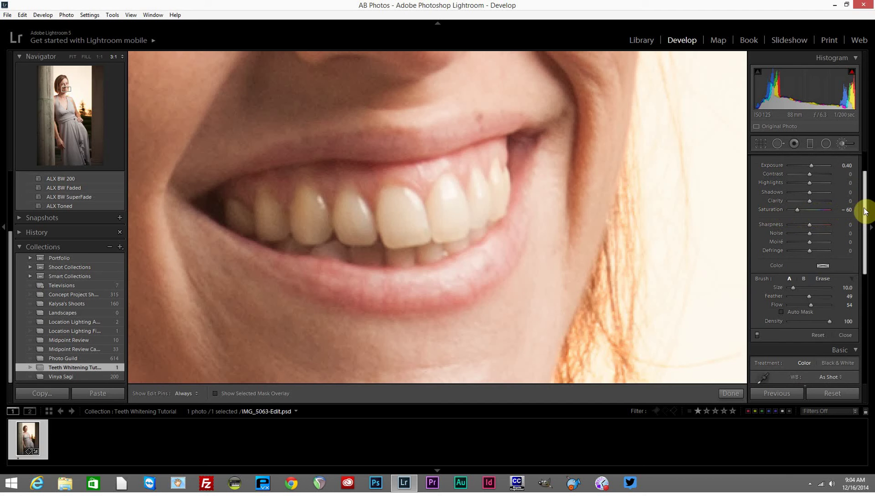
left_click_drag(866, 211, 855, 229)
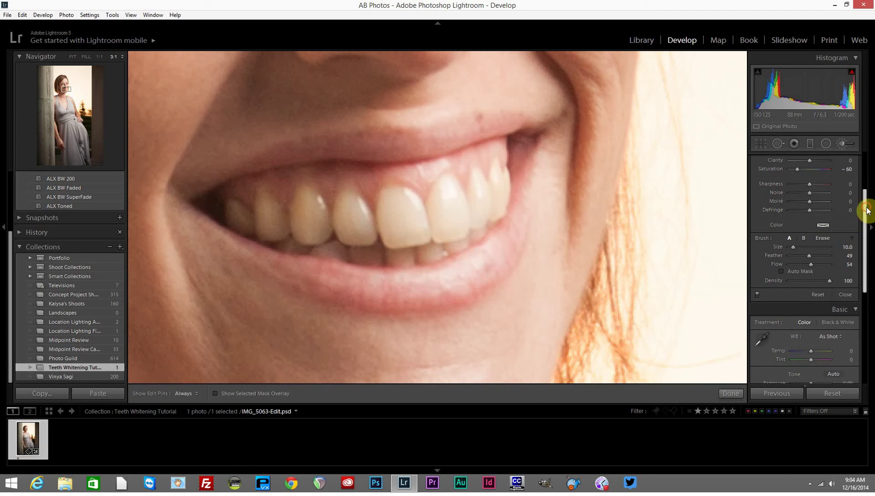
Set the brush to size 11.3, feather 54 and flow 50, with Auto Mask on.
left_click_drag(866, 210, 864, 216)
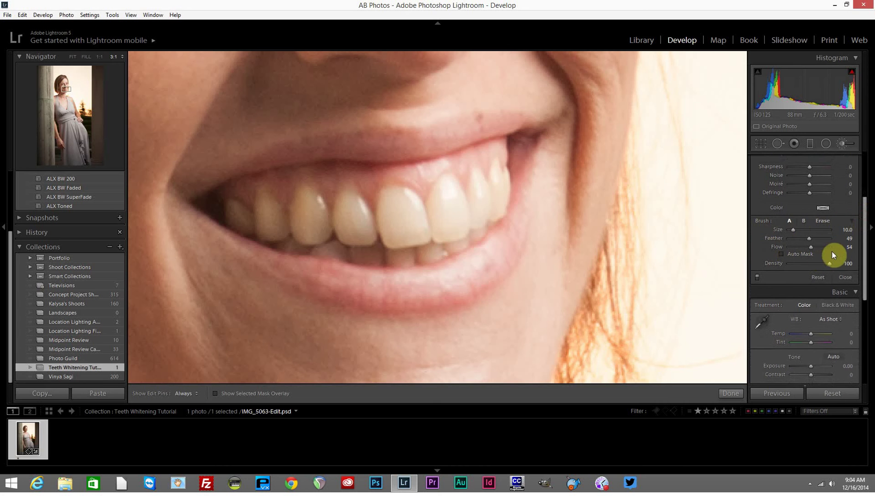
left_click_drag(793, 229, 821, 242)
left_click_drag(824, 238, 812, 237)
left_click_drag(820, 238, 815, 237)
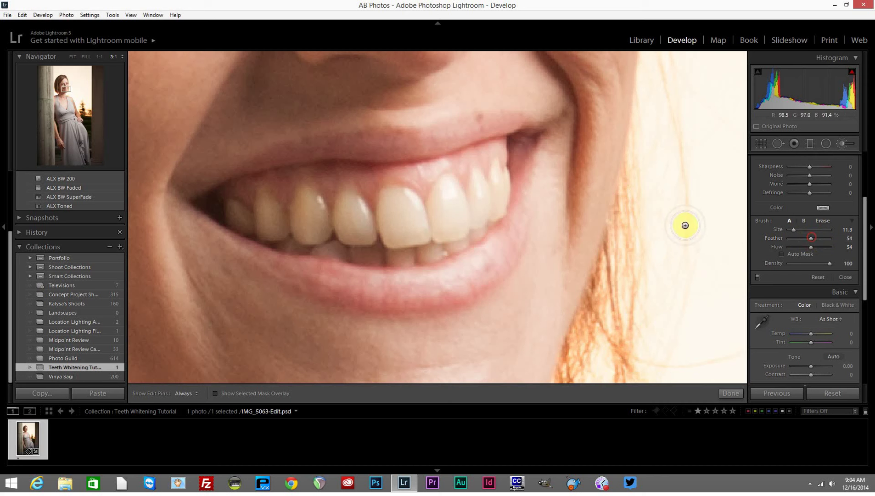
left_click_drag(812, 247, 806, 248)
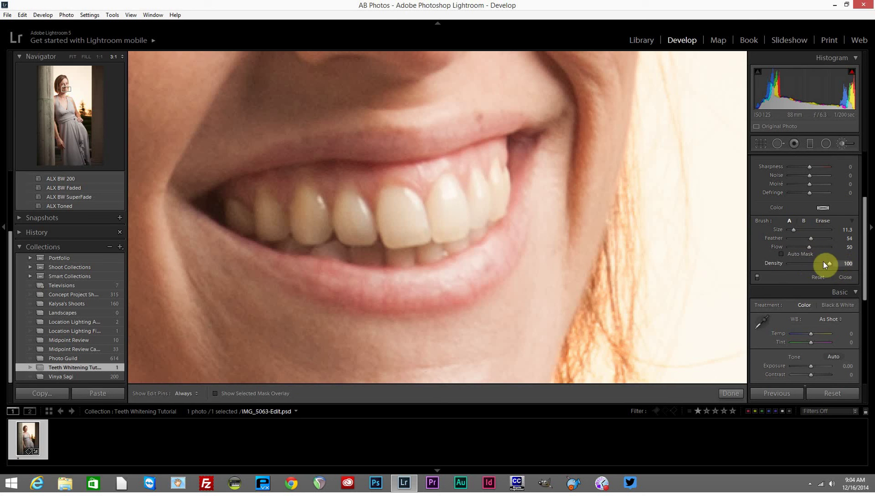
left_click(781, 254)
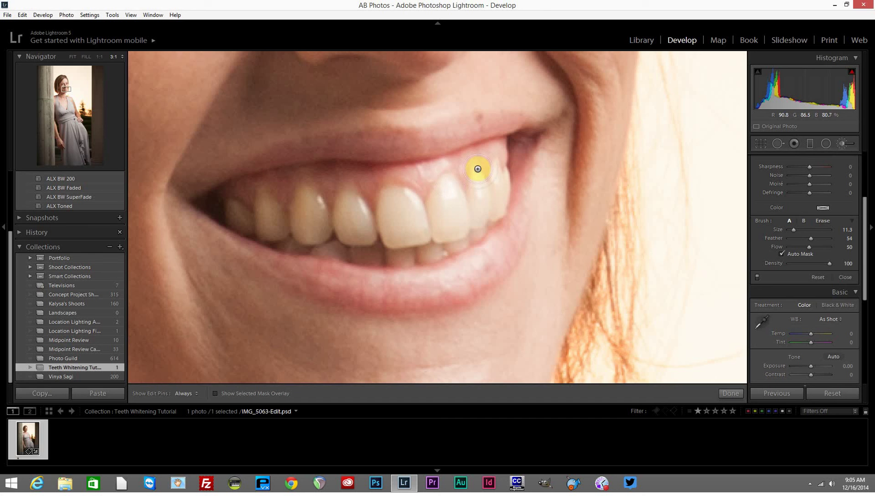
Hide the edit pins and paint the Teeth Whitening brush across the upper and lower front teeth.
key("h")
mouse_move(466, 226)
left_mouse_down()
mouse_move(462, 195)
mouse_move(435, 238)
mouse_move(405, 221)
mouse_move(406, 231)
mouse_move(398, 193)
mouse_move(386, 226)
mouse_move(402, 188)
mouse_move(401, 240)
mouse_move(415, 239)
mouse_move(358, 219)
mouse_move(345, 193)
mouse_move(342, 231)
mouse_move(357, 253)
mouse_move(352, 237)
mouse_move(328, 223)
mouse_move(317, 233)
mouse_move(305, 190)
mouse_move(297, 240)
mouse_move(300, 205)
mouse_move(314, 234)
mouse_move(300, 217)
mouse_move(301, 235)
mouse_move(266, 211)
mouse_move(262, 231)
mouse_move(274, 235)
mouse_move(263, 196)
mouse_move(268, 225)
mouse_move(237, 211)
mouse_move(256, 229)
mouse_move(239, 219)
mouse_move(282, 236)
mouse_move(366, 236)
mouse_move(455, 214)
left_mouse_up()
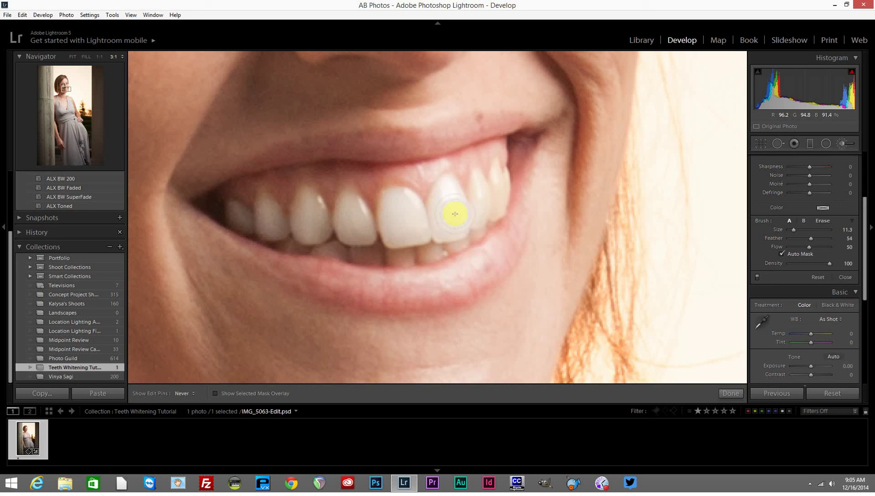
mouse_move(498, 185)
left_mouse_down()
mouse_move(500, 202)
mouse_move(498, 173)
mouse_move(498, 206)
mouse_move(411, 257)
mouse_move(451, 250)
mouse_move(370, 250)
mouse_move(407, 258)
mouse_move(290, 249)
mouse_move(397, 252)
mouse_move(472, 231)
mouse_move(467, 216)
mouse_move(414, 260)
mouse_move(400, 211)
mouse_move(372, 209)
mouse_move(375, 198)
mouse_move(383, 213)
mouse_move(394, 185)
mouse_move(386, 209)
mouse_move(362, 215)
mouse_move(338, 198)
mouse_move(331, 222)
mouse_move(308, 194)
mouse_move(301, 218)
mouse_move(302, 197)
mouse_move(312, 203)
mouse_move(280, 216)
mouse_move(256, 195)
mouse_move(255, 215)
left_mouse_up()
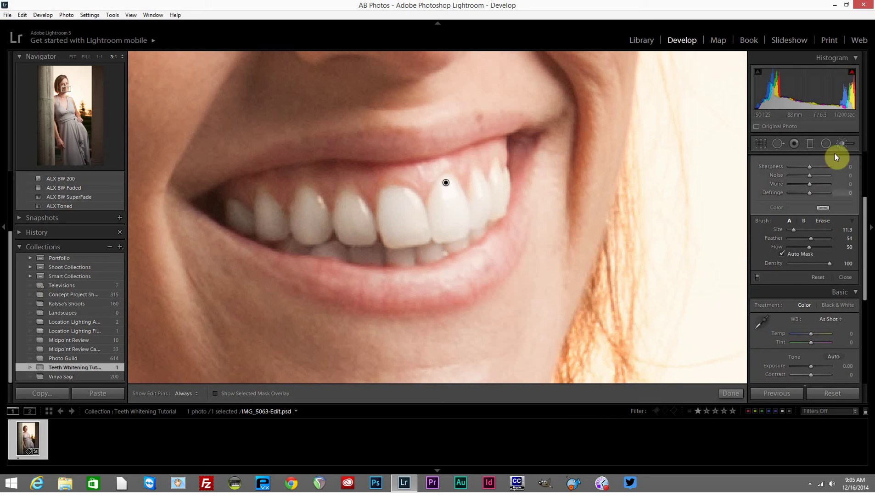
Close the brush and show a side-by-side Before/After comparison framed on the smile.
left_click(847, 143)
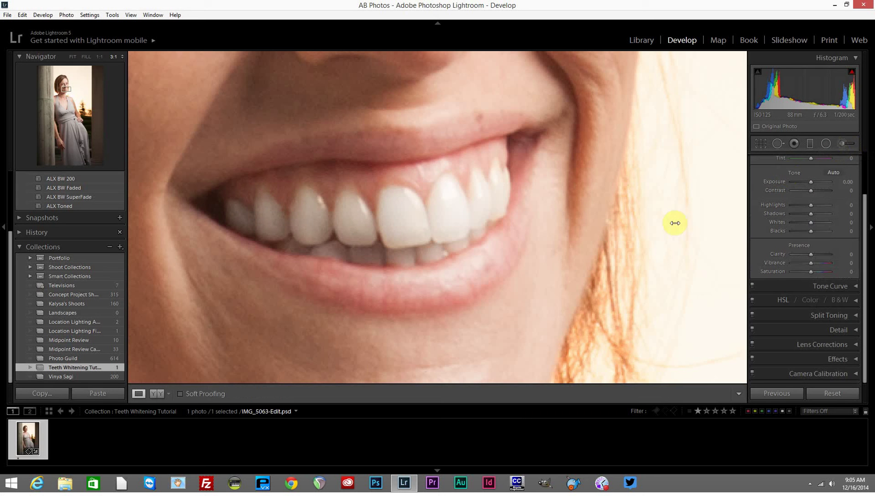
left_click(152, 394)
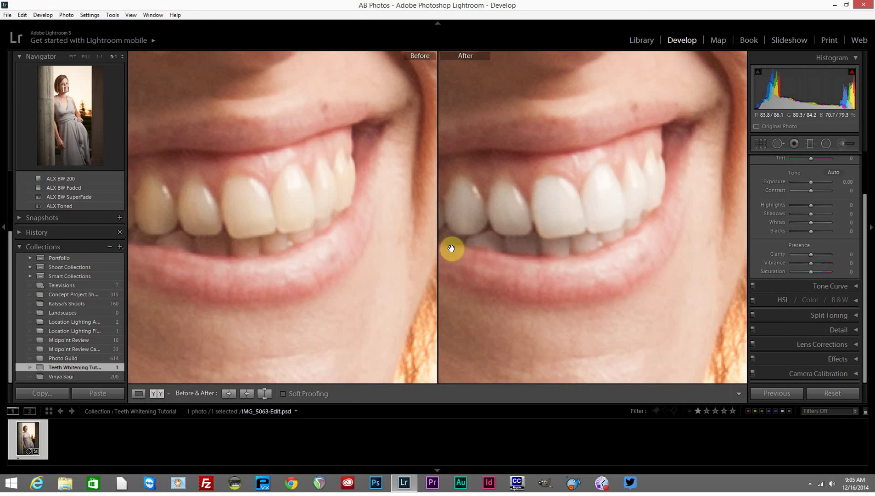
left_click_drag(553, 282, 578, 295)
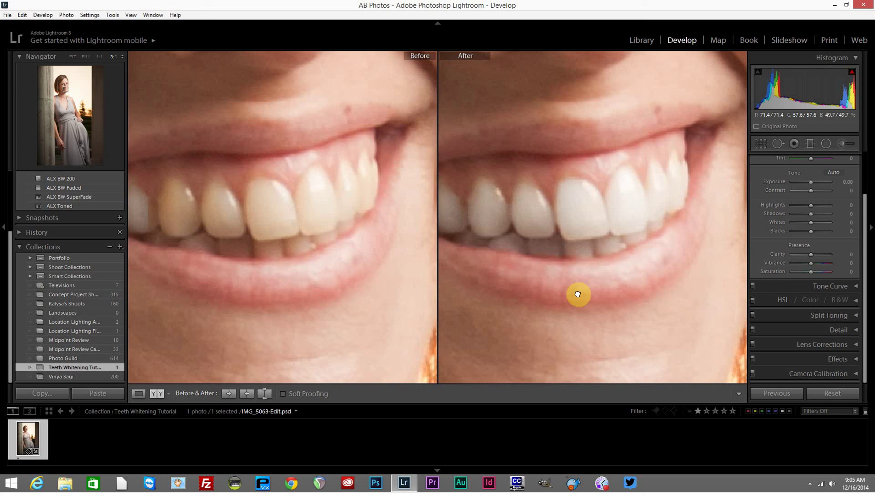
left_click_drag(612, 332, 622, 332)
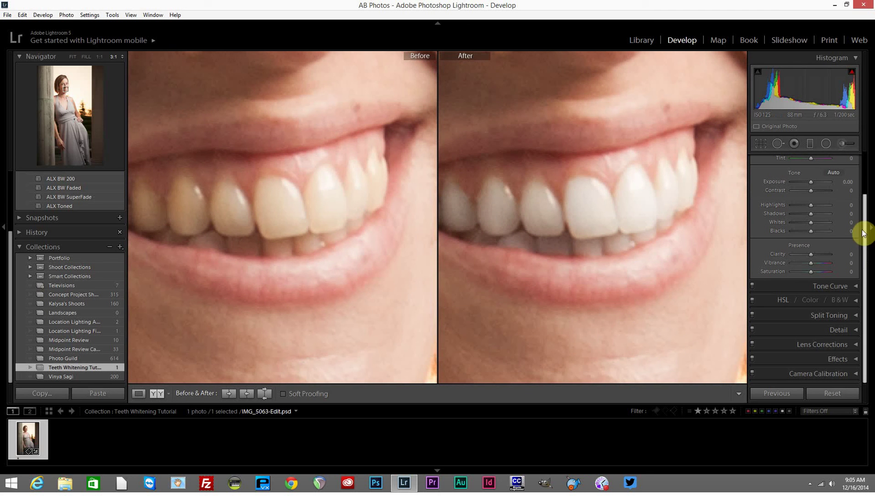
scroll(861, 204, "up", 1)
scroll(858, 200, "up", 3)
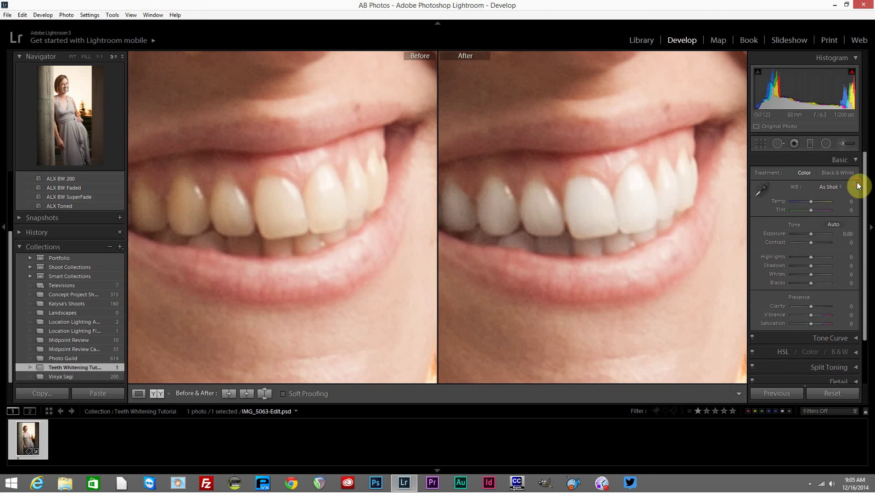
Select the whitening edit pin and change its Saturation to −43 and Exposure to 0.87.
left_click(847, 144)
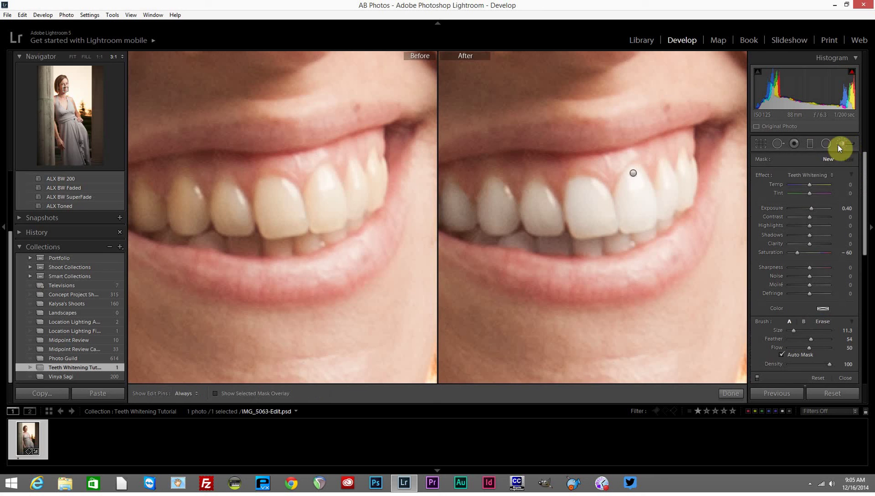
left_click(633, 175)
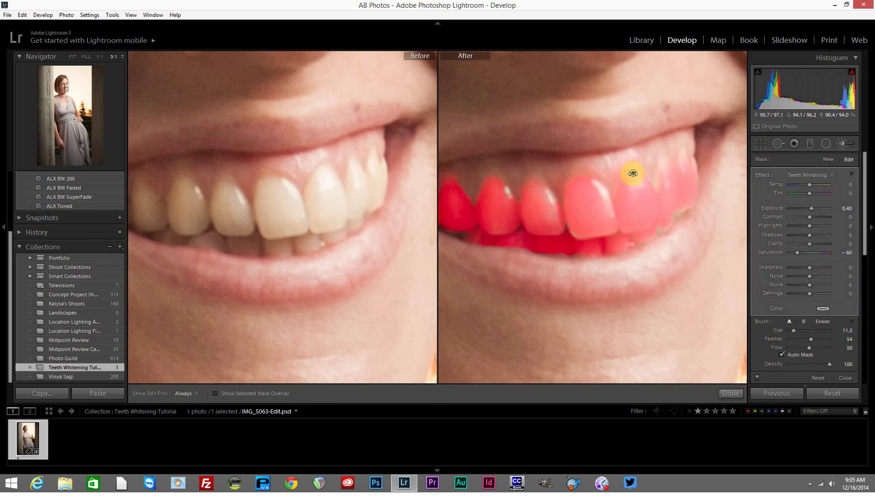
mouse_move(799, 253)
left_mouse_down()
mouse_move(829, 254)
mouse_move(789, 254)
mouse_move(803, 253)
left_mouse_up()
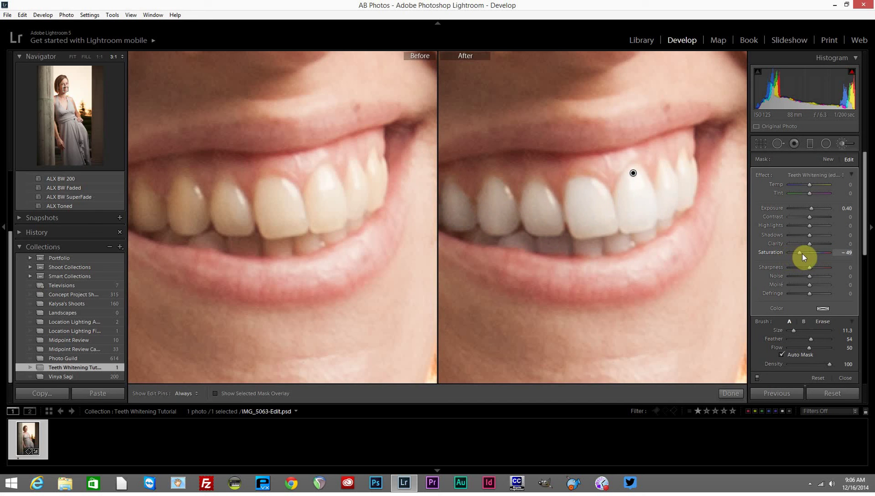
left_click_drag(805, 208, 816, 209)
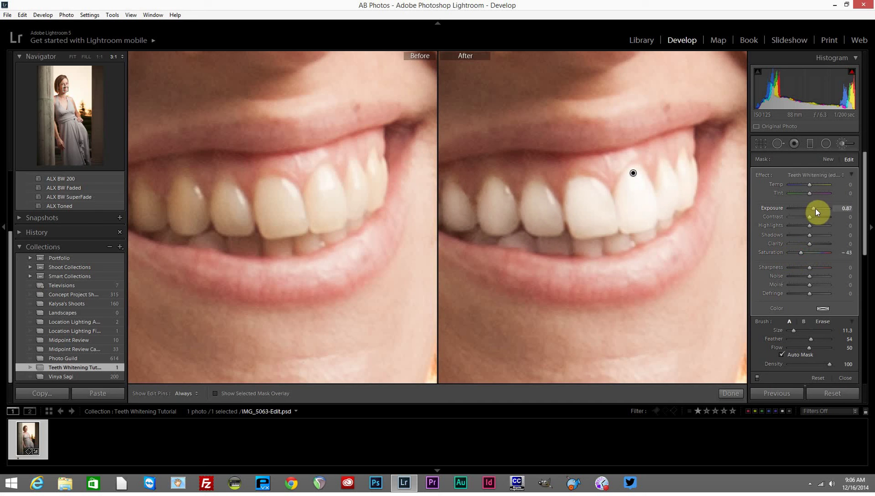